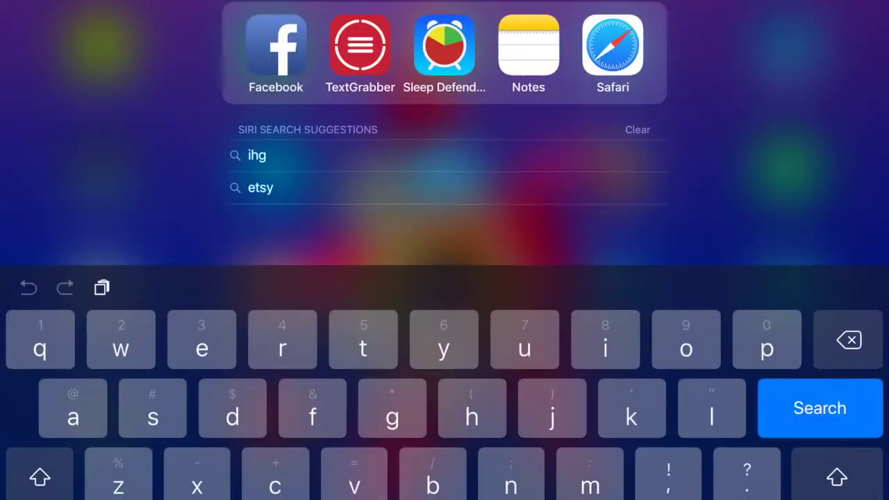
Search Spotlight for 'one' to find the OneNote app under Applications
{"action": "type", "text": "mi"}
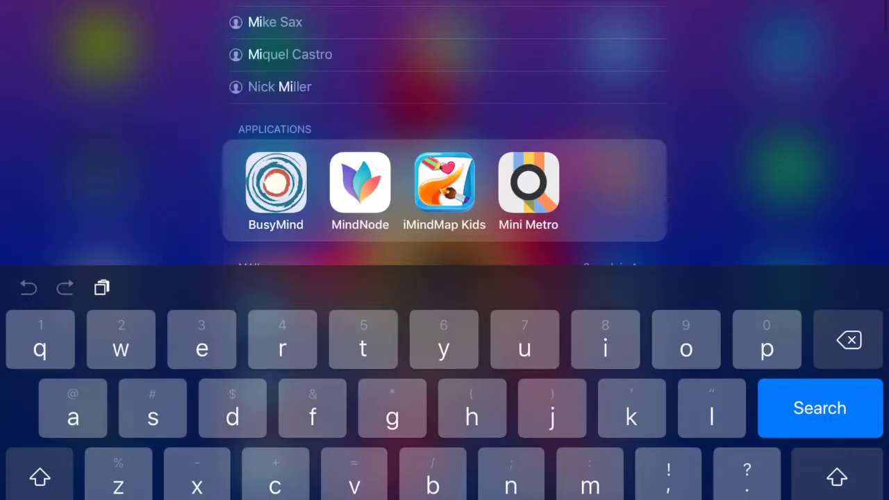
{"action": "key", "text": "BackSpace"}
{"action": "key", "text": "BackSpace"}
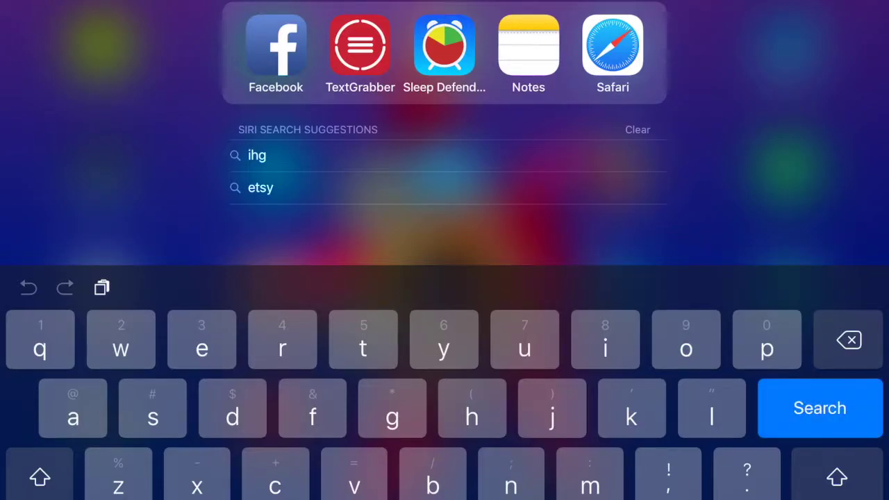
{"action": "type", "text": "one"}
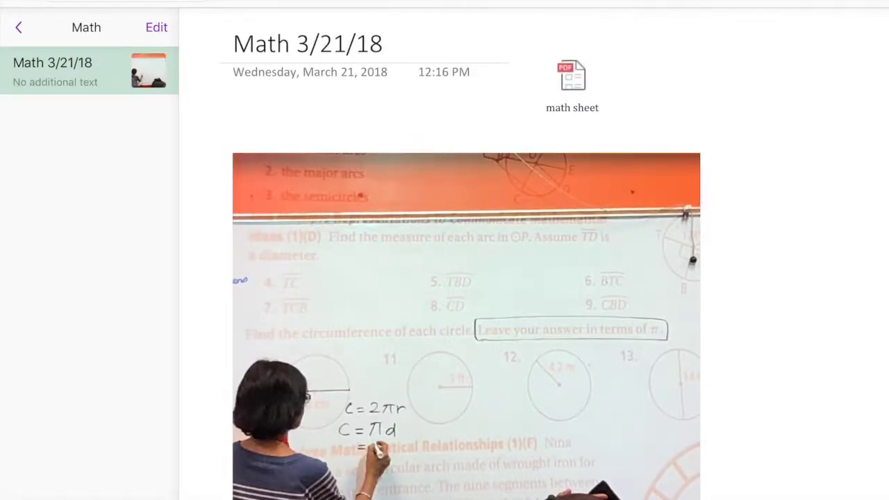
Reveal the notebooks and sections panes beside the Math 3/21/18 page
{"action": "left_click", "coordinate": [19, 27]}
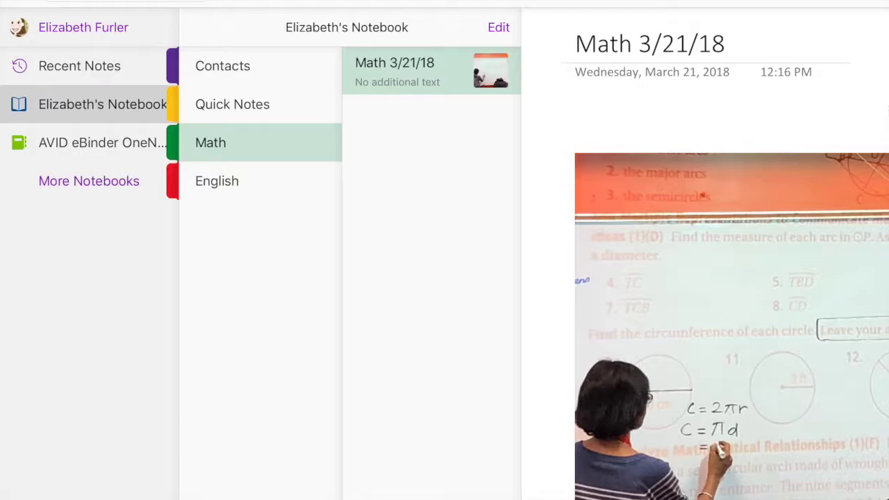
Browse the More Notebooks list for OneDrive notebooks, then close it
{"action": "left_click", "coordinate": [89, 181]}
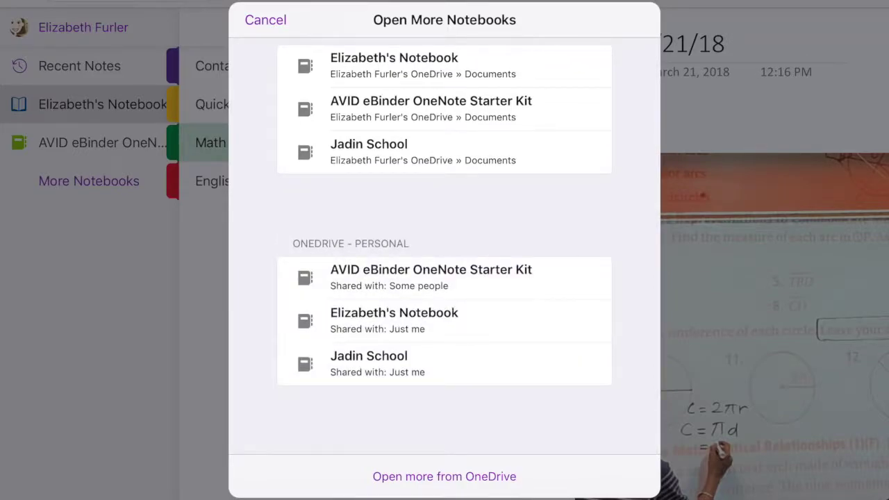
{"action": "left_click", "coordinate": [443, 476]}
{"action": "left_click", "coordinate": [265, 19]}
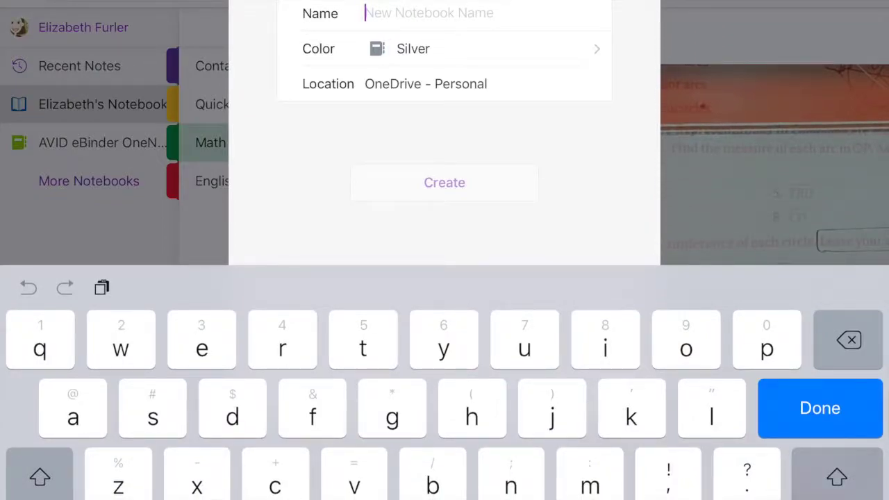
Name the new notebook 'Trial', colour it Magenta, and create it
{"action": "type", "text": "Trial"}
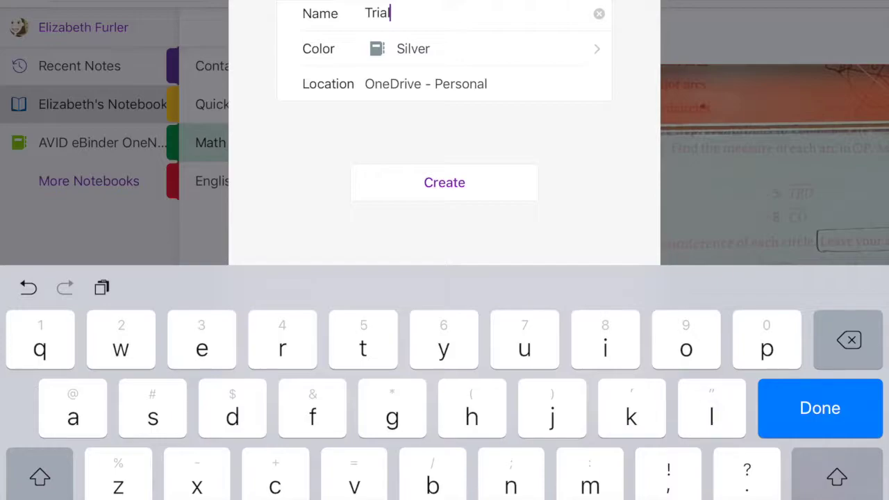
{"action": "left_click", "coordinate": [444, 49]}
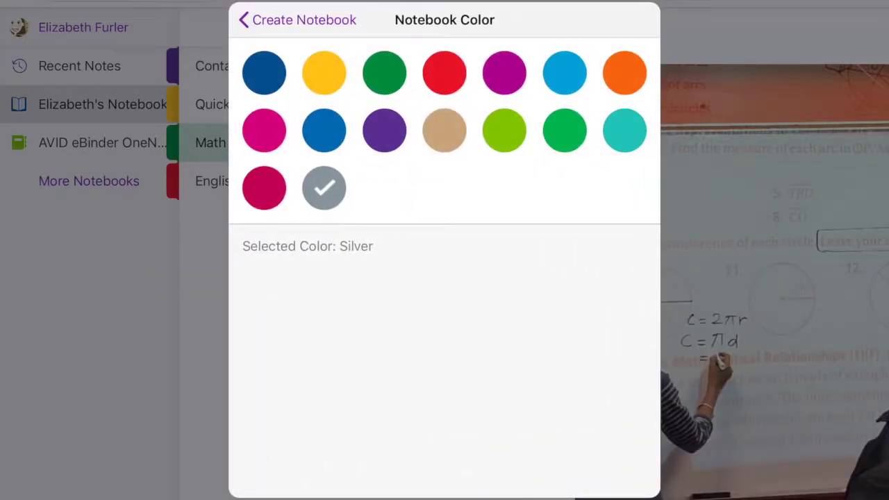
{"action": "left_click", "coordinate": [264, 130]}
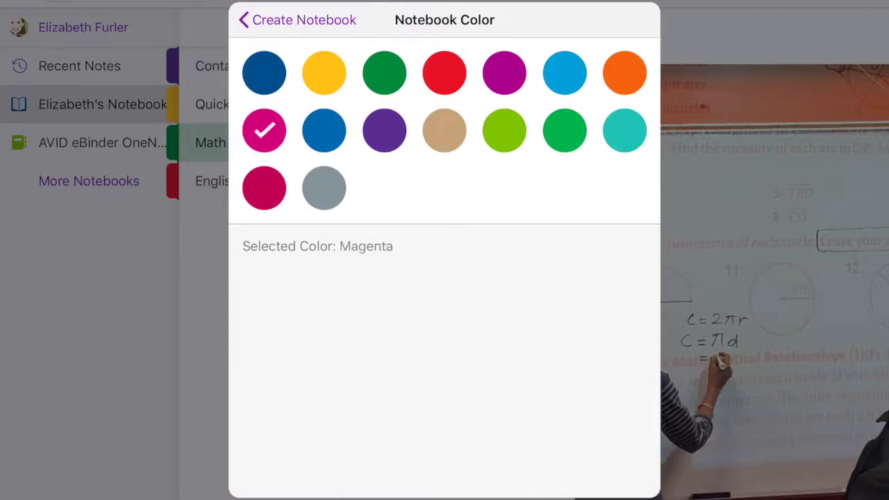
{"action": "left_click", "coordinate": [298, 19]}
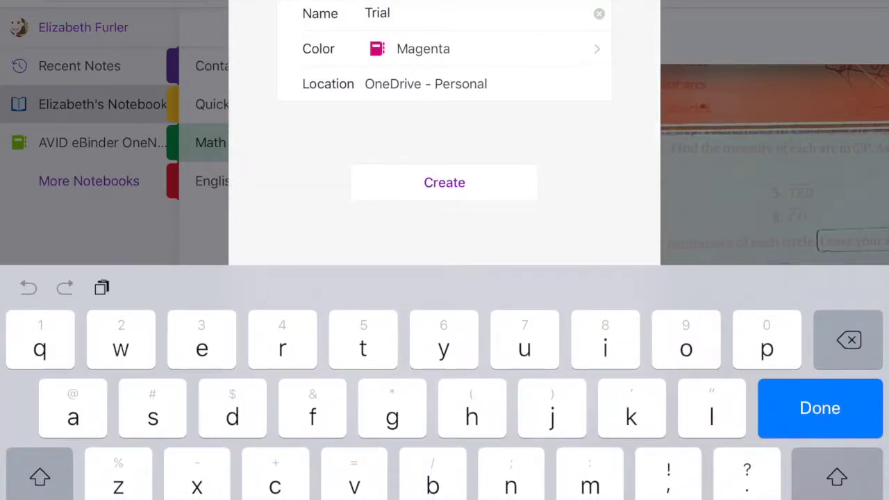
{"action": "left_click", "coordinate": [444, 182]}
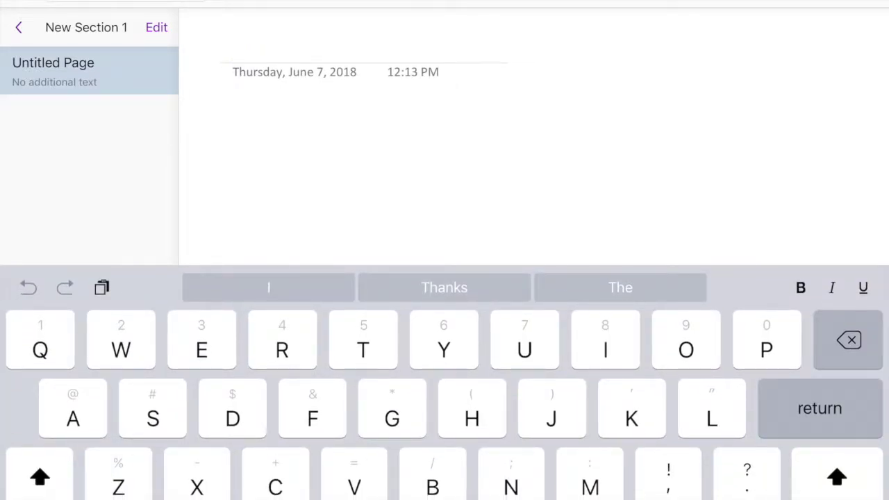
Title the page Thursday and write 'Today is a great day!' in the body
{"action": "type", "text": "Thir"}
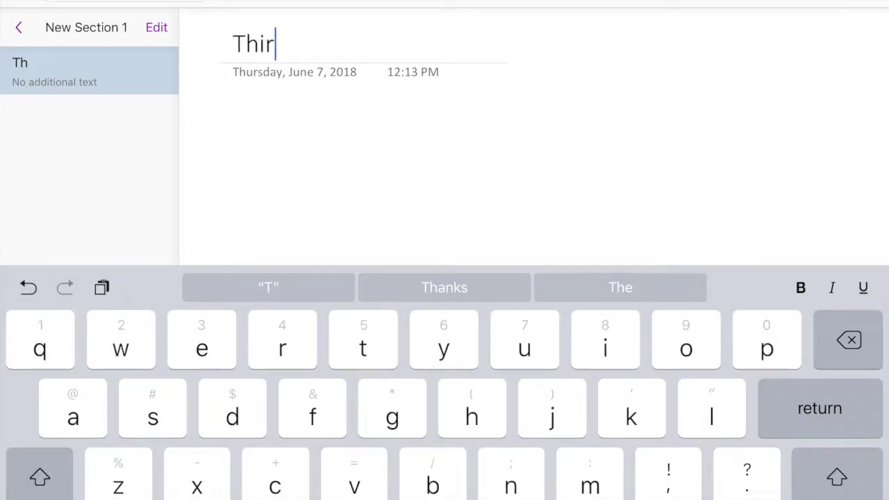
{"action": "type", "text": "sday"}
{"action": "key", "text": "Return"}
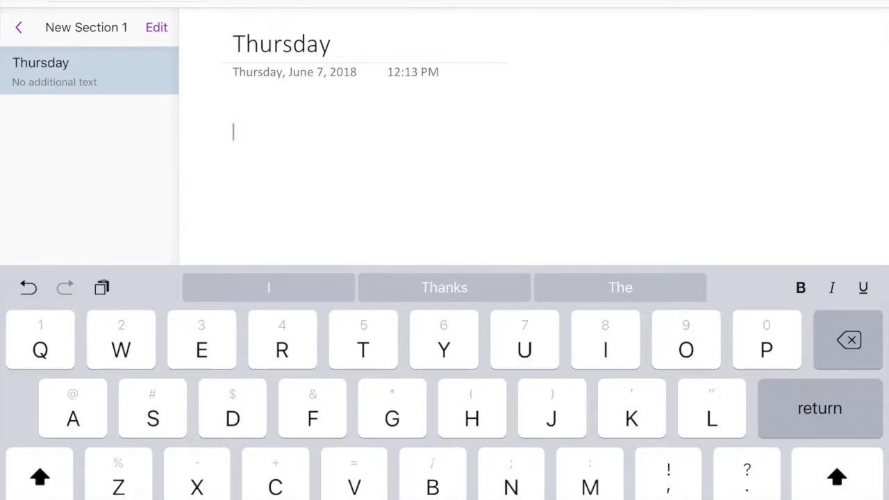
{"action": "type", "text": "Today "}
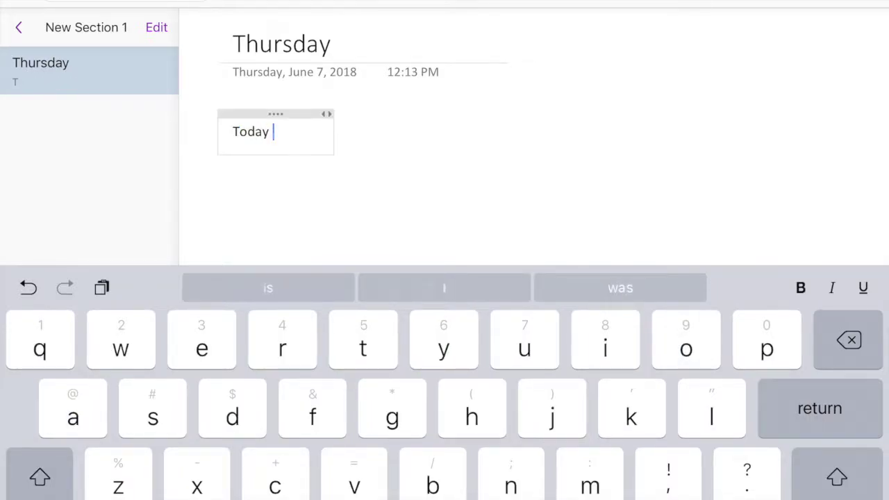
{"action": "type", "text": "is a "}
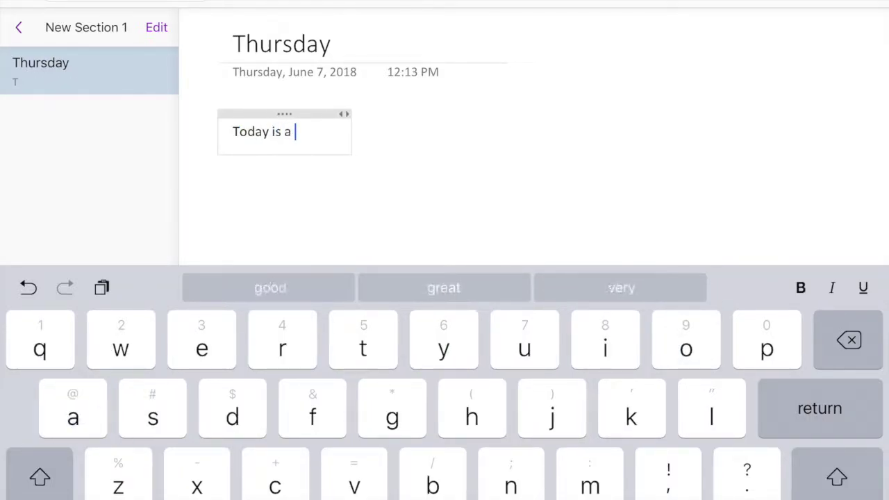
{"action": "type", "text": "great day"}
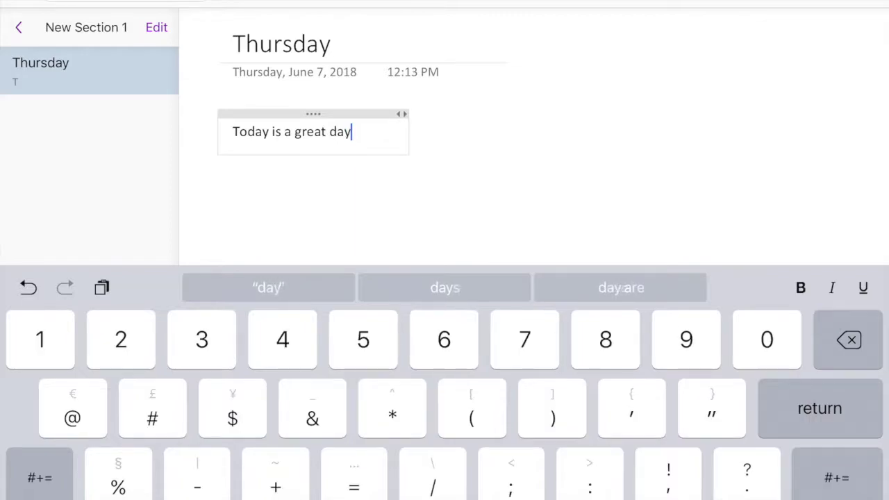
{"action": "type", "text": "!"}
{"action": "key", "text": "Return"}
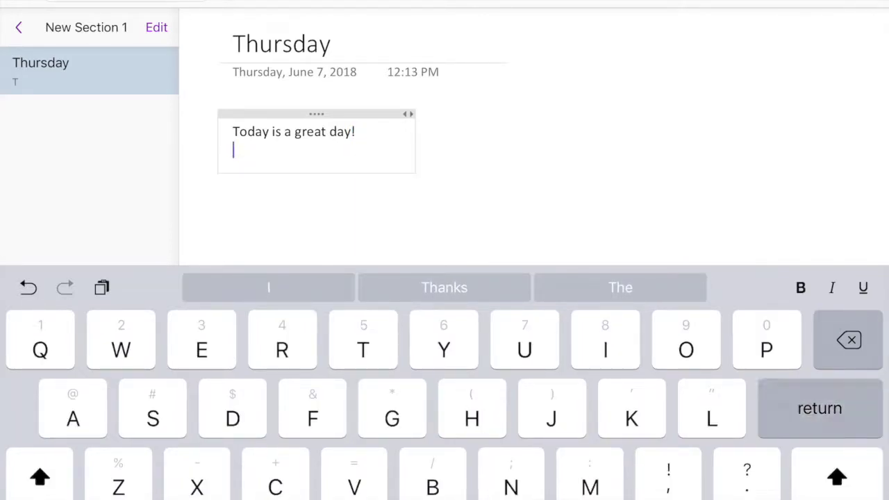
{"action": "left_click", "coordinate": [465, 262]}
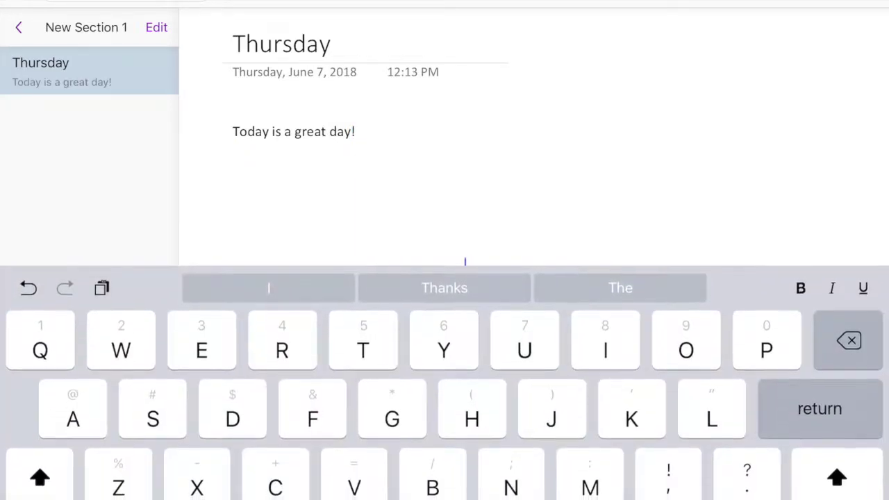
{"action": "left_click", "coordinate": [415, 3]}
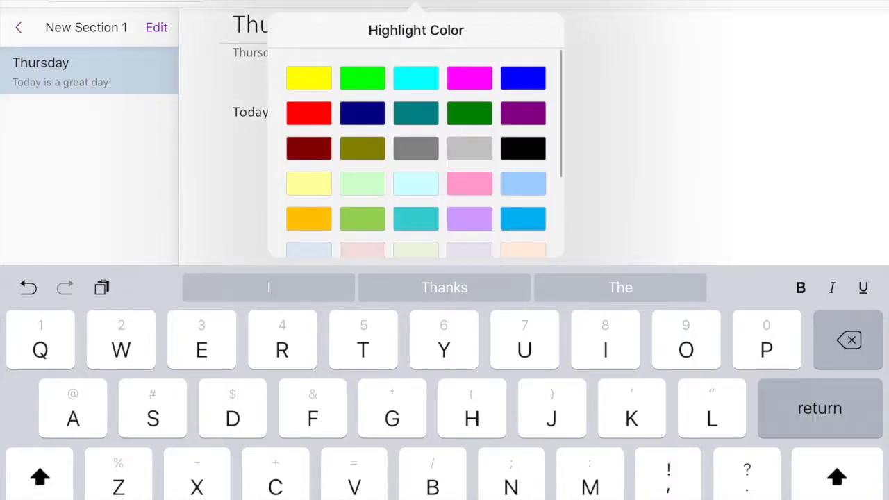
{"action": "left_click", "coordinate": [466, 247]}
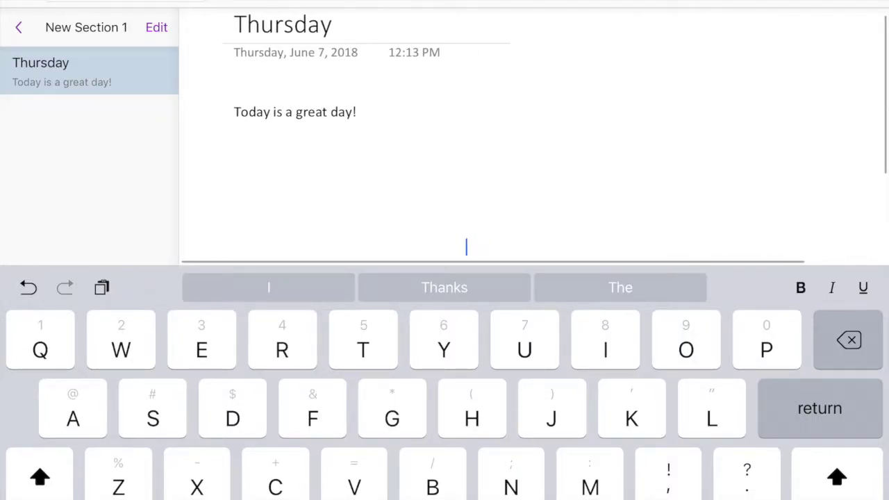
{"action": "left_click", "coordinate": [316, 112]}
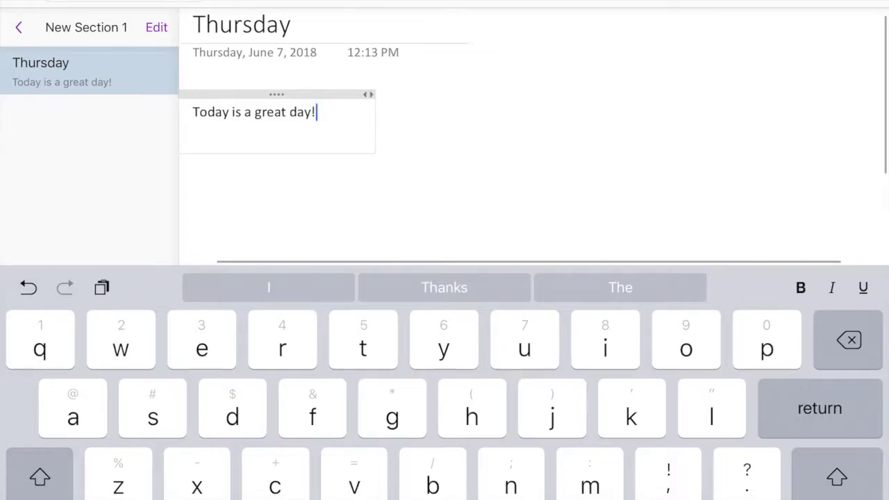
{"action": "double_click", "coordinate": [313, 111]}
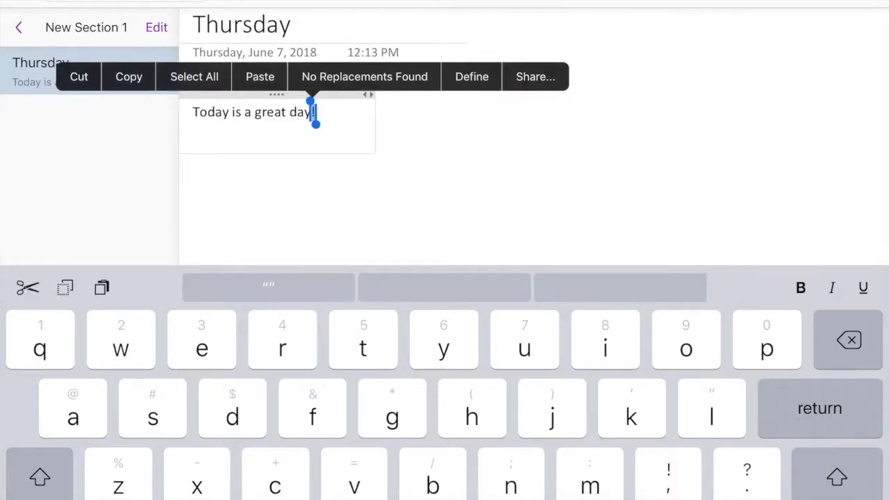
{"action": "left_click", "coordinate": [194, 77]}
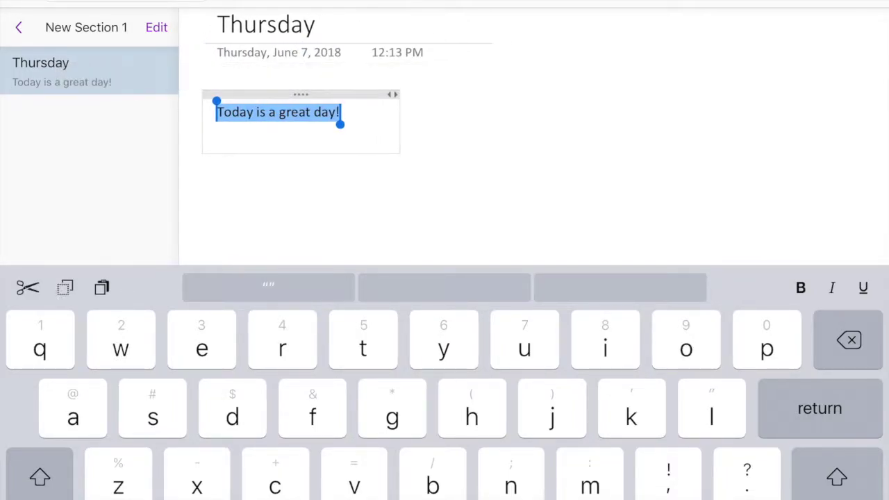
{"action": "left_click", "coordinate": [488, 111]}
{"action": "left_click", "coordinate": [415, 4]}
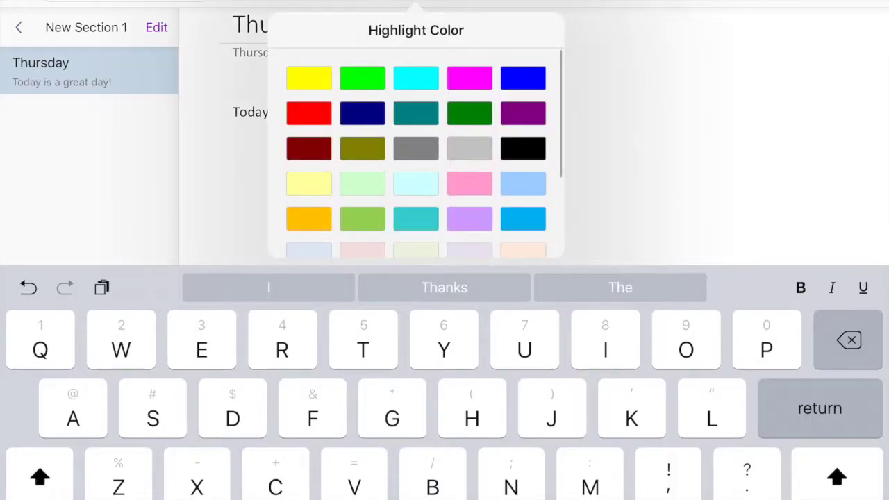
{"action": "left_click", "coordinate": [489, 112]}
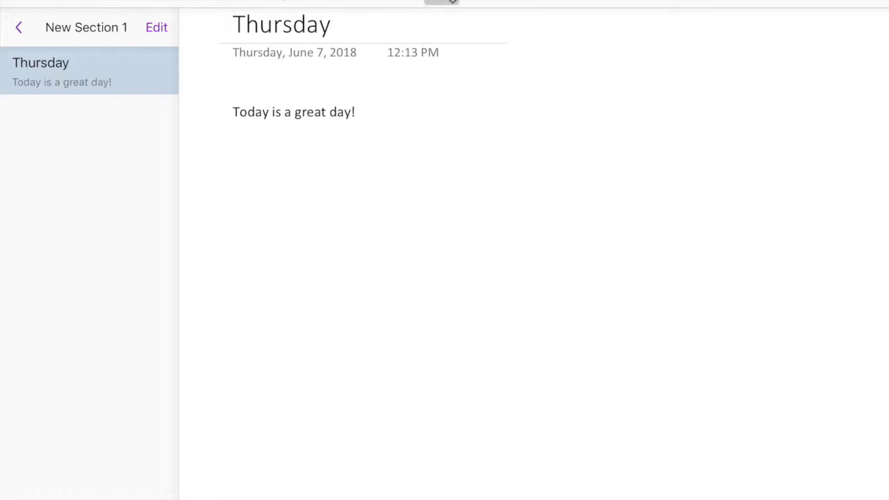
Draw red ink strokes, a yellow highlight over the sentence, and galaxy ink zigzags
{"action": "mouse_move", "coordinate": [296, 321]}
{"action": "left_mouse_down"}
{"action": "mouse_move", "coordinate": [366, 242]}
{"action": "mouse_move", "coordinate": [522, 326]}
{"action": "mouse_move", "coordinate": [525, 386]}
{"action": "mouse_move", "coordinate": [506, 427]}
{"action": "left_mouse_up"}
{"action": "mouse_move", "coordinate": [561, 357]}
{"action": "left_mouse_down"}
{"action": "mouse_move", "coordinate": [587, 452]}
{"action": "mouse_move", "coordinate": [650, 388]}
{"action": "mouse_move", "coordinate": [697, 283]}
{"action": "mouse_move", "coordinate": [754, 375]}
{"action": "mouse_move", "coordinate": [811, 371]}
{"action": "left_mouse_up"}
{"action": "left_click_drag", "start_coordinate": [630, 239], "coordinate": [678, 228]}
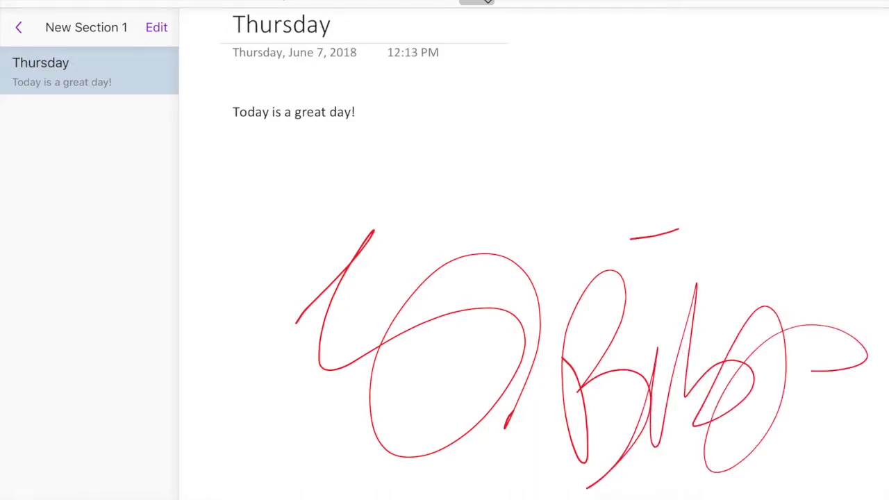
{"action": "left_click_drag", "start_coordinate": [239, 114], "coordinate": [405, 116]}
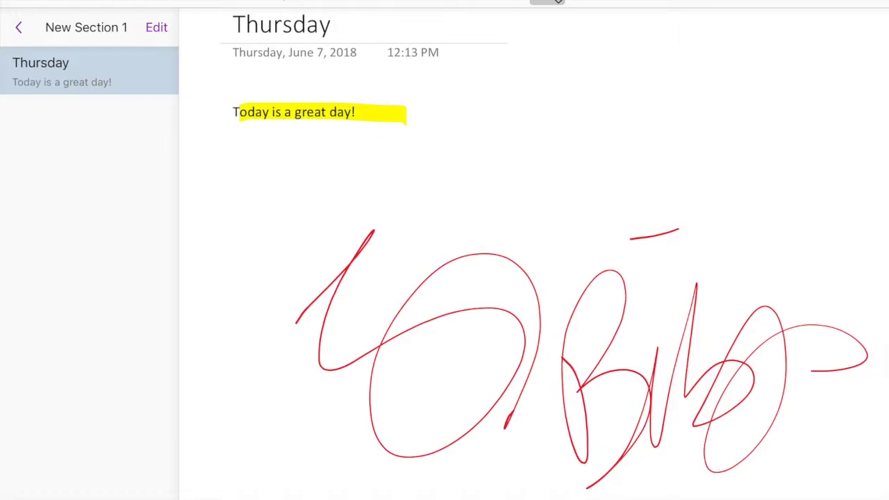
{"action": "mouse_move", "coordinate": [501, 207]}
{"action": "left_mouse_down"}
{"action": "mouse_move", "coordinate": [666, 221]}
{"action": "mouse_move", "coordinate": [798, 158]}
{"action": "left_mouse_up"}
{"action": "mouse_move", "coordinate": [464, 182]}
{"action": "left_mouse_down"}
{"action": "mouse_move", "coordinate": [417, 240]}
{"action": "mouse_move", "coordinate": [709, 292]}
{"action": "mouse_move", "coordinate": [723, 498]}
{"action": "left_mouse_up"}
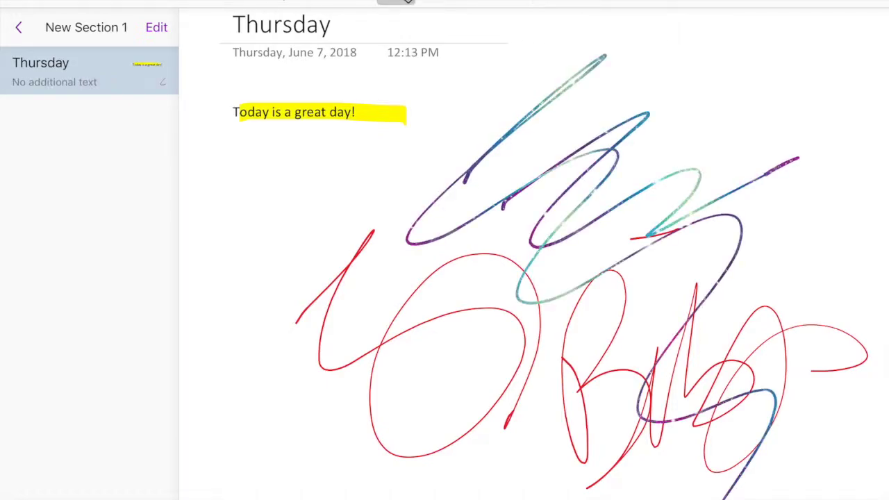
Erase every ink stroke and the yellow highlight, leaving only the typed sentence
{"action": "left_click_drag", "start_coordinate": [528, 167], "coordinate": [599, 111]}
{"action": "left_click_drag", "start_coordinate": [533, 129], "coordinate": [337, 367]}
{"action": "mouse_move", "coordinate": [636, 209]}
{"action": "left_mouse_down"}
{"action": "mouse_move", "coordinate": [693, 247]}
{"action": "mouse_move", "coordinate": [628, 240]}
{"action": "left_mouse_up"}
{"action": "left_click_drag", "start_coordinate": [313, 102], "coordinate": [264, 118]}
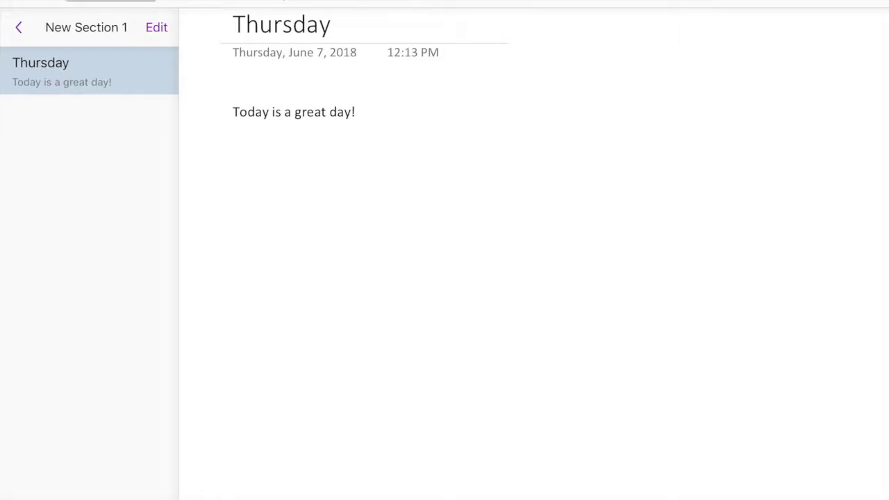
{"action": "left_click", "coordinate": [234, 184]}
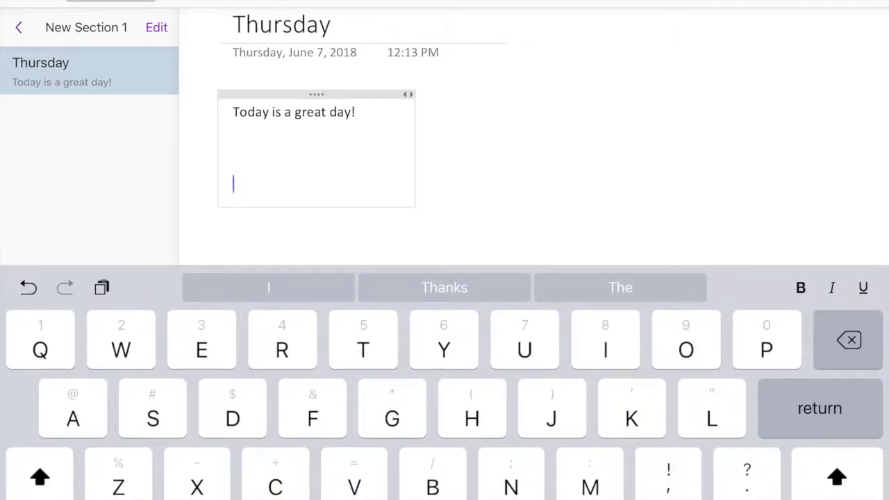
Type the word 'Type' below the sentence and add blank lines beneath it
{"action": "type", "text": "Type"}
{"action": "key", "text": "Escape"}
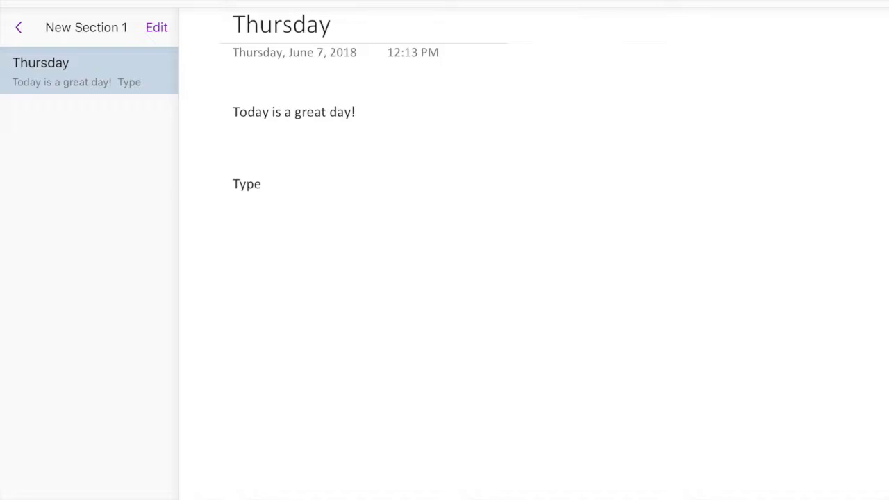
{"action": "left_click", "coordinate": [237, 254]}
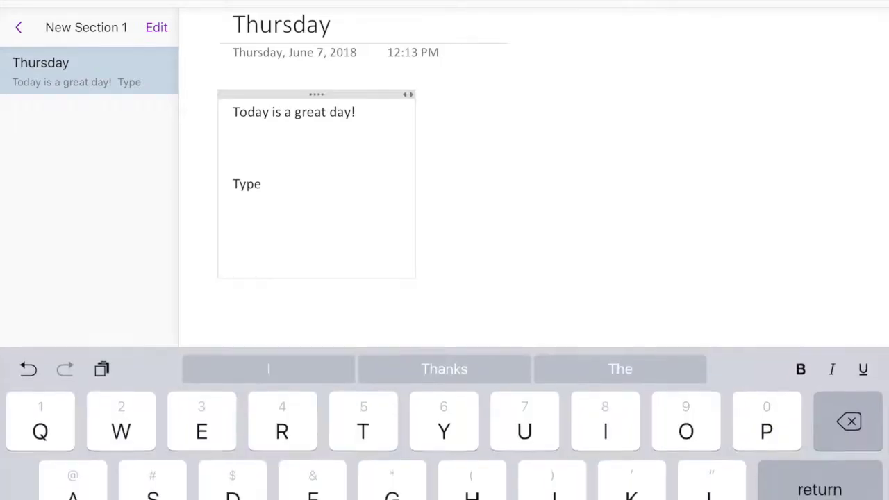
{"action": "left_click", "coordinate": [581, 203]}
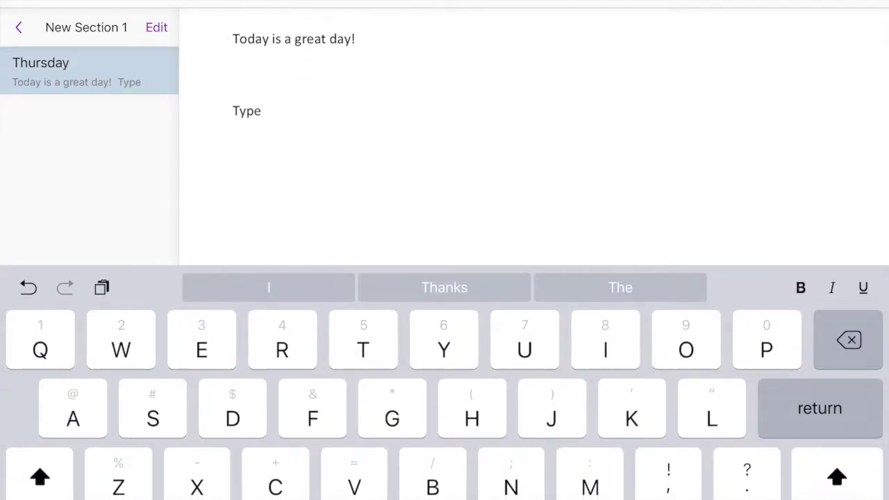
{"action": "left_click", "coordinate": [233, 218]}
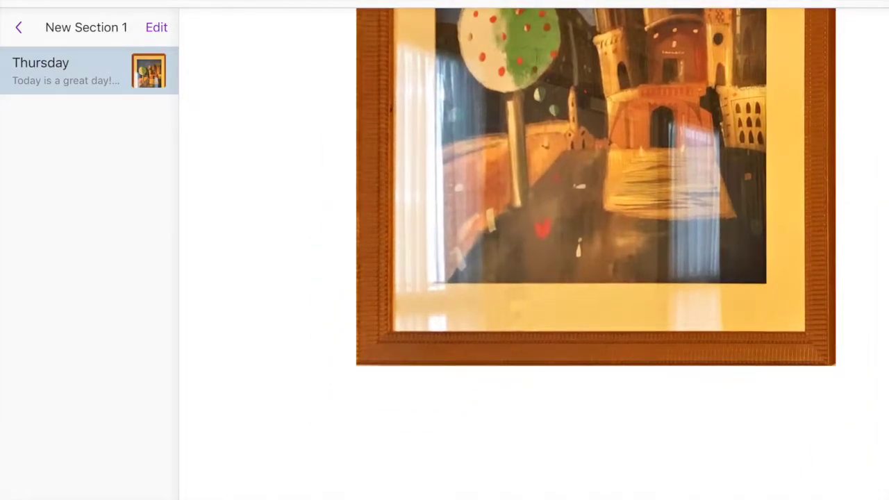
{"action": "left_click", "coordinate": [528, 388]}
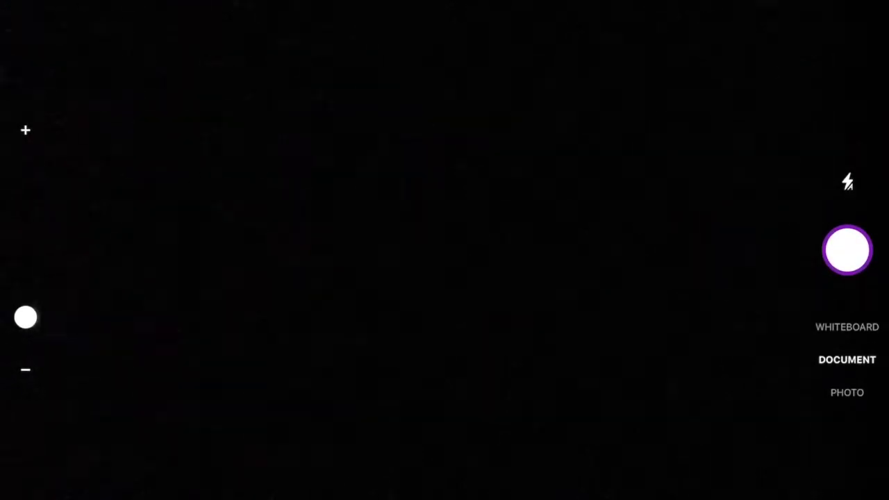
{"action": "left_click", "coordinate": [846, 327]}
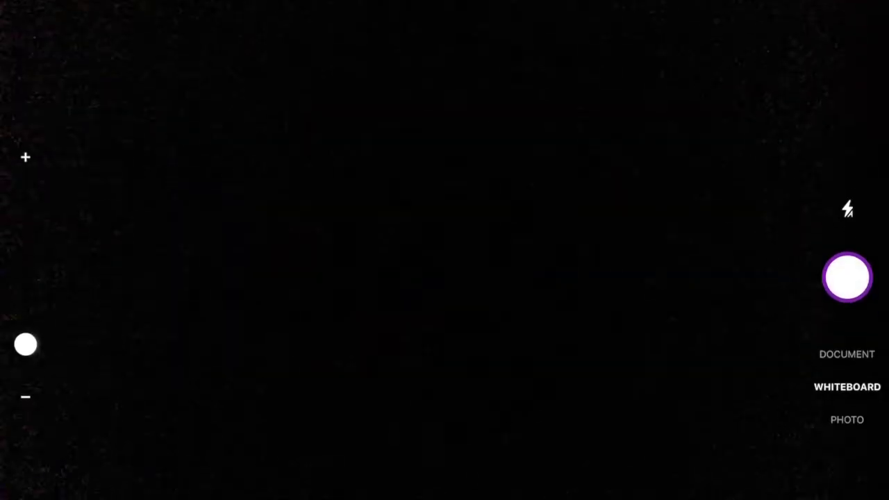
{"action": "left_click", "coordinate": [847, 393]}
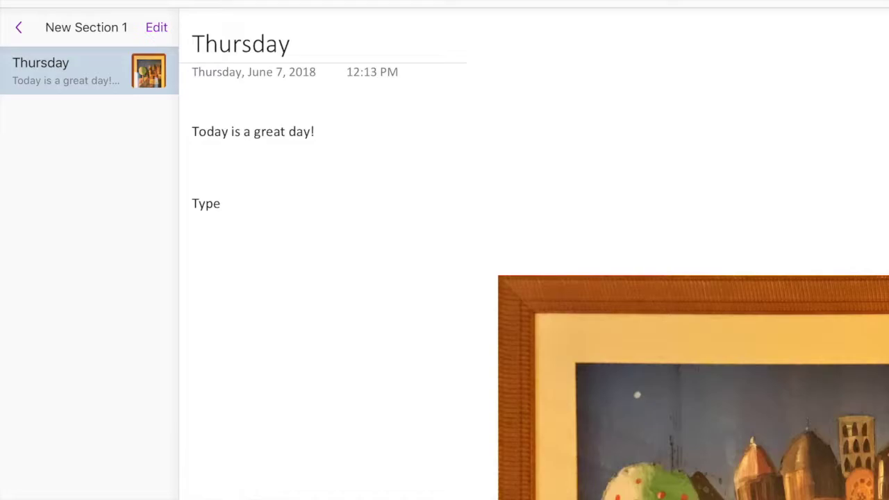
Open the sample class notebook's Math 3/21/18 page on its own
{"action": "left_click", "coordinate": [19, 27]}
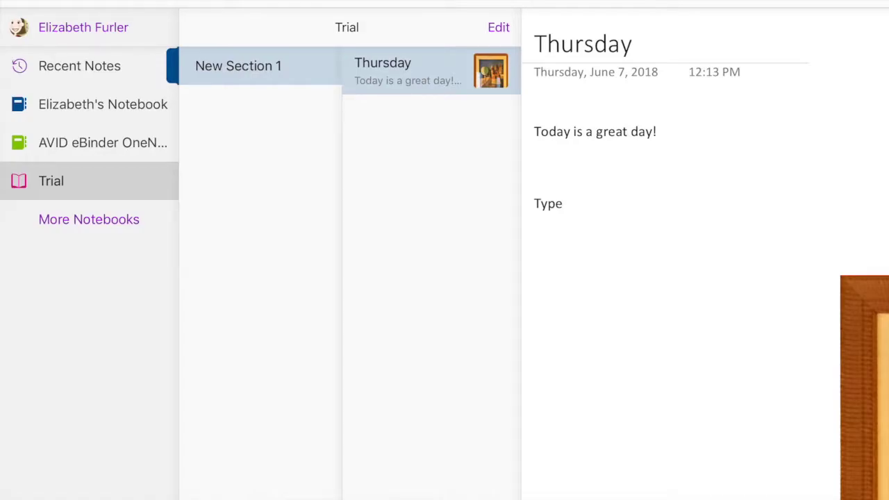
{"action": "left_click", "coordinate": [102, 105]}
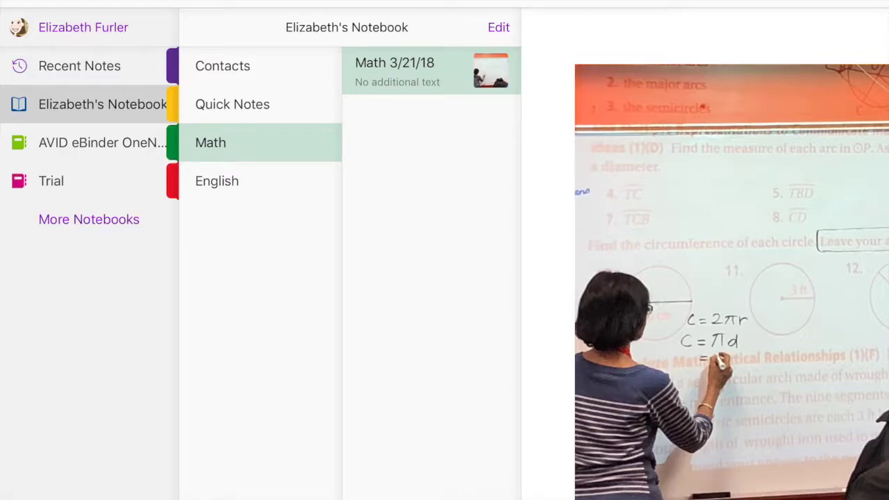
{"action": "left_click", "coordinate": [395, 70]}
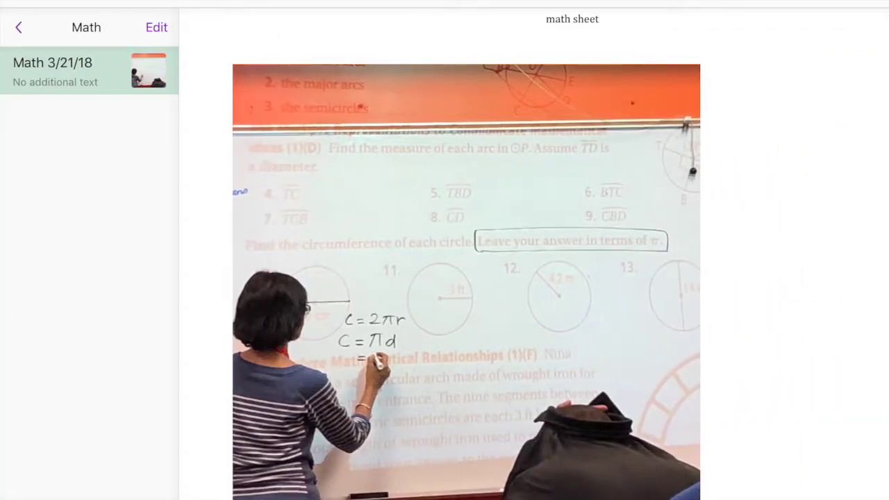
{"action": "scroll", "coordinate": [458, 278], "scroll_direction": "up", "scroll_amount": 3}
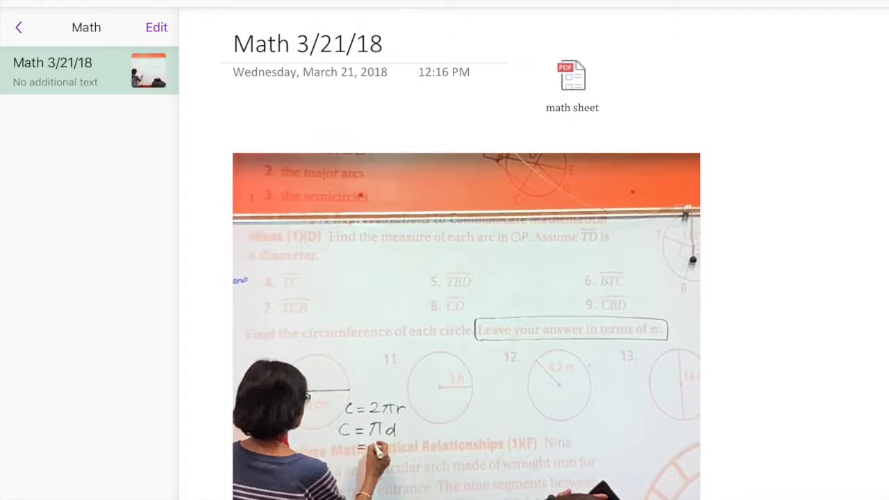
Preview the math sheet PDF attachment on the Math page
{"action": "left_click", "coordinate": [573, 87]}
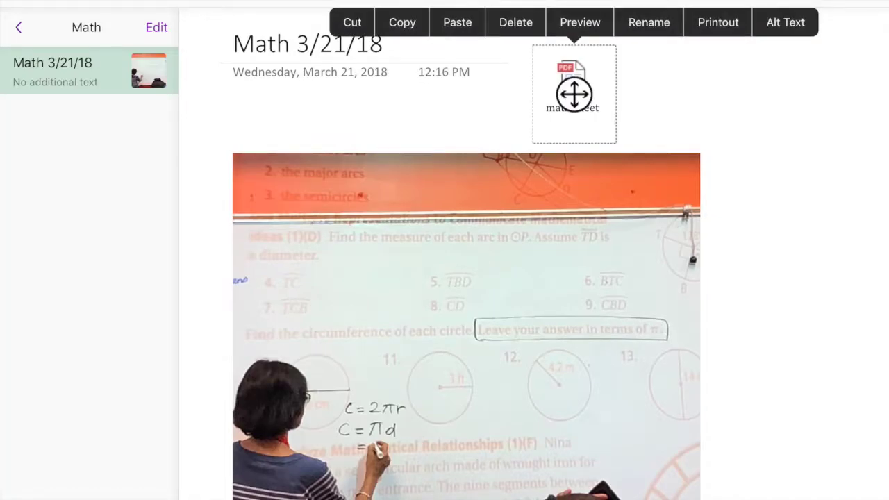
{"action": "left_click", "coordinate": [741, 142]}
{"action": "left_click", "coordinate": [573, 94]}
{"action": "left_click", "coordinate": [580, 22]}
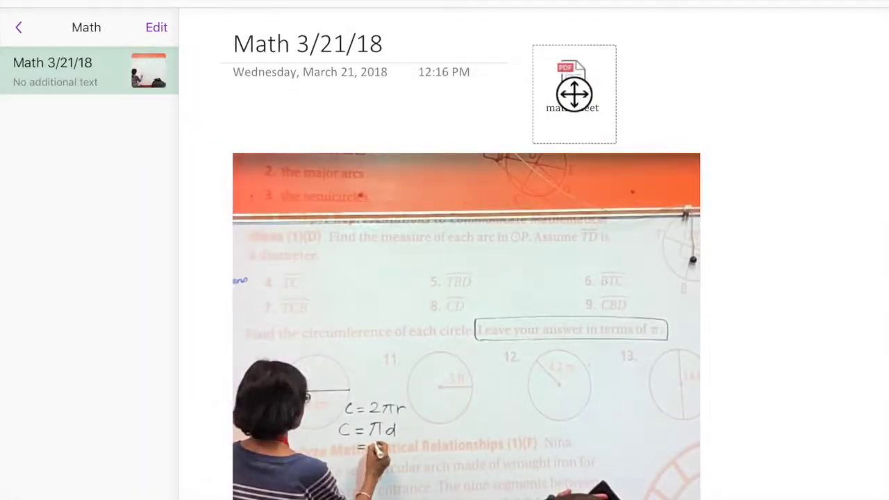
Scroll through the Math page's whiteboard photos, then switch to the English section
{"action": "scroll", "coordinate": [574, 93], "scroll_direction": "down", "scroll_amount": 5}
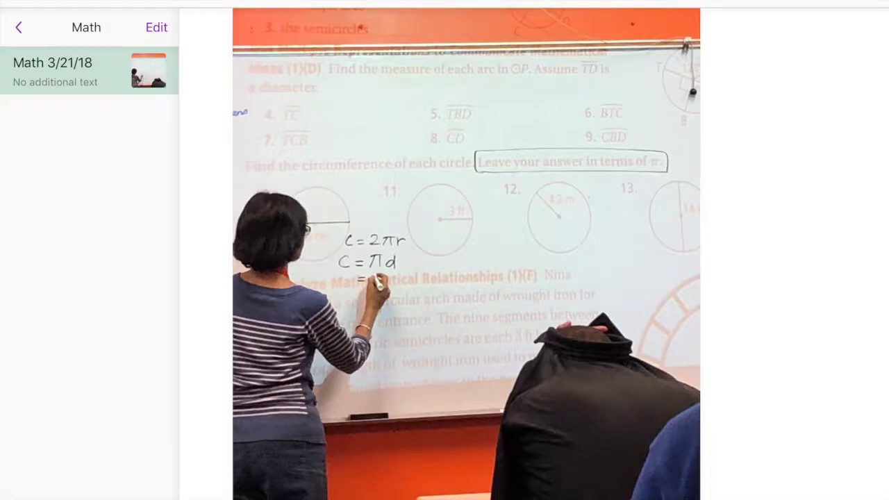
{"action": "scroll", "coordinate": [466, 278], "scroll_direction": "down", "scroll_amount": 5}
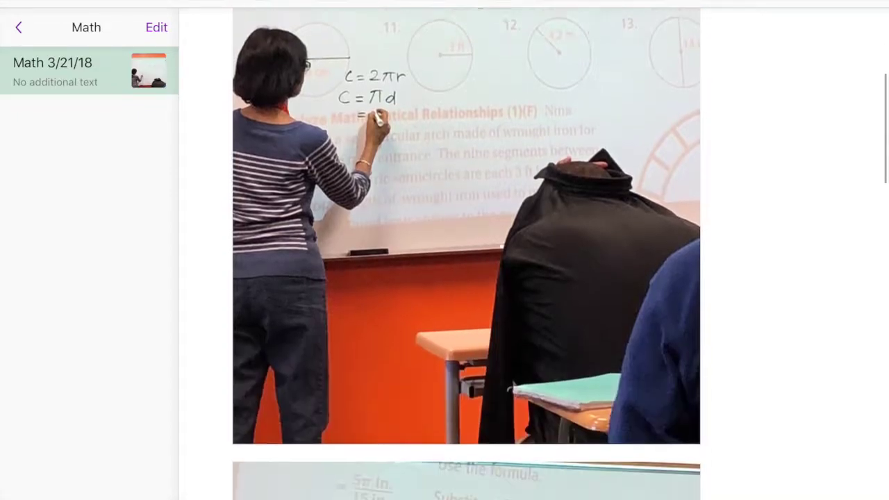
{"action": "scroll", "coordinate": [466, 278], "scroll_direction": "down", "scroll_amount": 8}
{"action": "scroll", "coordinate": [466, 277], "scroll_direction": "down", "scroll_amount": 5}
{"action": "scroll", "coordinate": [466, 278], "scroll_direction": "down", "scroll_amount": 3}
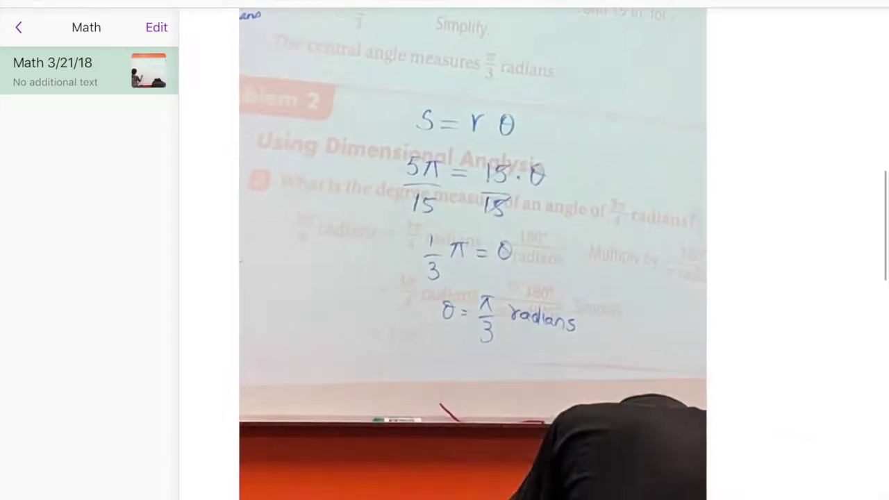
{"action": "scroll", "coordinate": [466, 277], "scroll_direction": "down", "scroll_amount": 10}
{"action": "scroll", "coordinate": [466, 278], "scroll_direction": "down", "scroll_amount": 3}
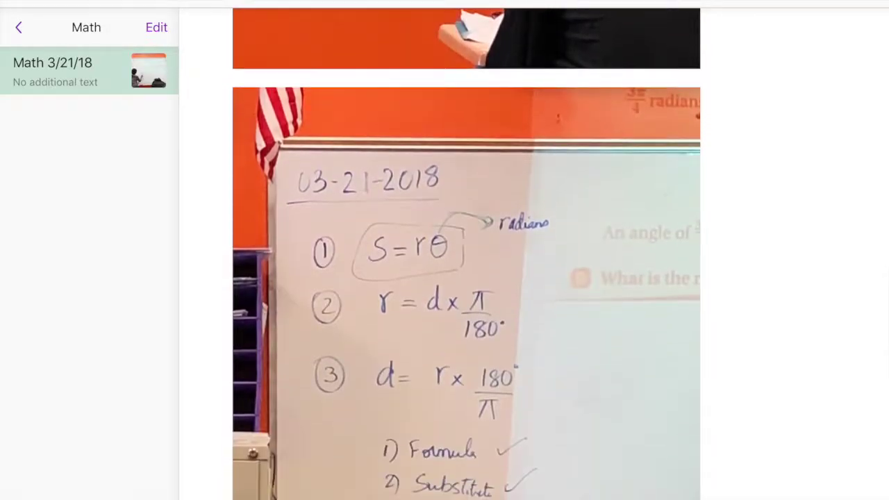
{"action": "scroll", "coordinate": [466, 278], "scroll_direction": "down", "scroll_amount": 5}
{"action": "scroll", "coordinate": [466, 278], "scroll_direction": "down", "scroll_amount": 5}
{"action": "scroll", "coordinate": [466, 278], "scroll_direction": "down", "scroll_amount": 5}
{"action": "scroll", "coordinate": [577, 166], "scroll_direction": "up", "scroll_amount": 5}
{"action": "scroll", "coordinate": [578, 167], "scroll_direction": "up", "scroll_amount": 8}
{"action": "scroll", "coordinate": [577, 167], "scroll_direction": "up", "scroll_amount": 10}
{"action": "scroll", "coordinate": [577, 167], "scroll_direction": "down", "scroll_amount": 3}
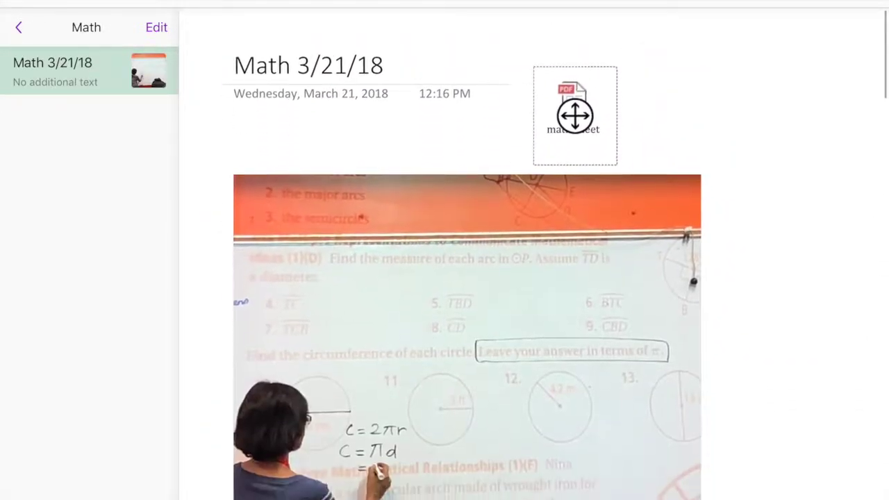
{"action": "scroll", "coordinate": [576, 115], "scroll_direction": "down", "scroll_amount": 2}
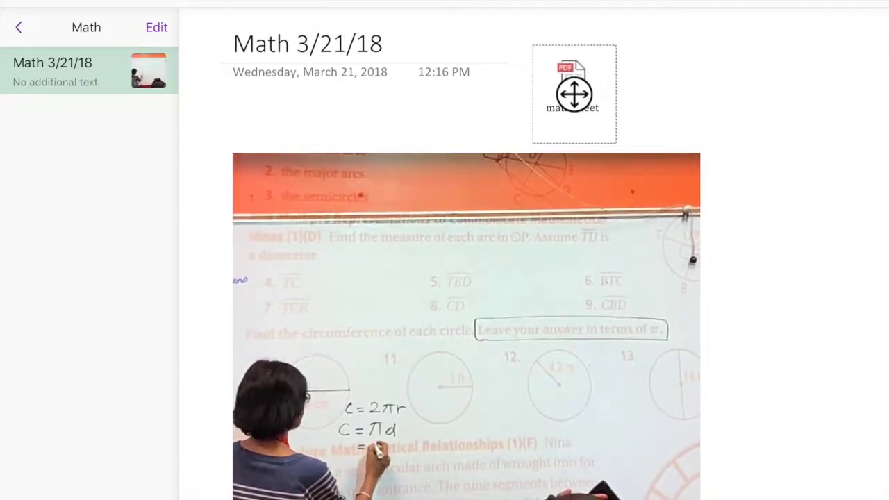
{"action": "left_click", "coordinate": [19, 27]}
{"action": "left_click", "coordinate": [214, 181]}
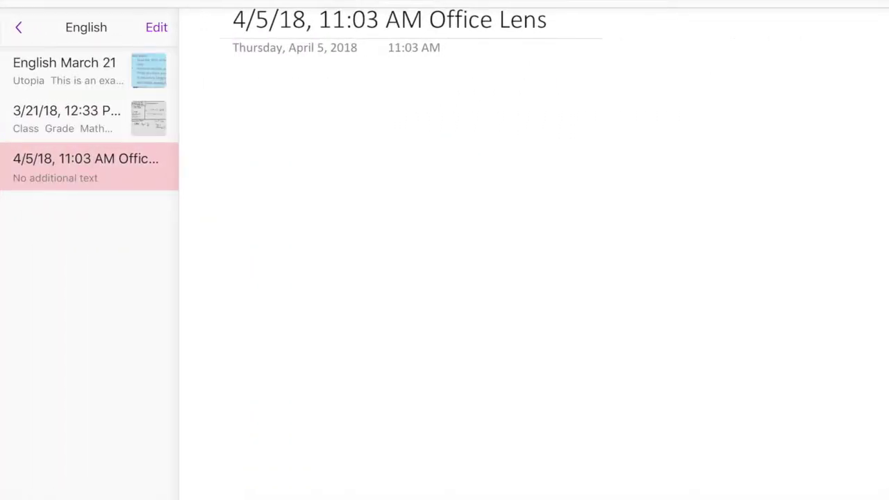
Open the English March 21 page, scroll its content, and start a text note with 'D'
{"action": "scroll", "coordinate": [533, 250], "scroll_direction": "up", "scroll_amount": 3}
{"action": "scroll", "coordinate": [533, 250], "scroll_direction": "down", "scroll_amount": 4}
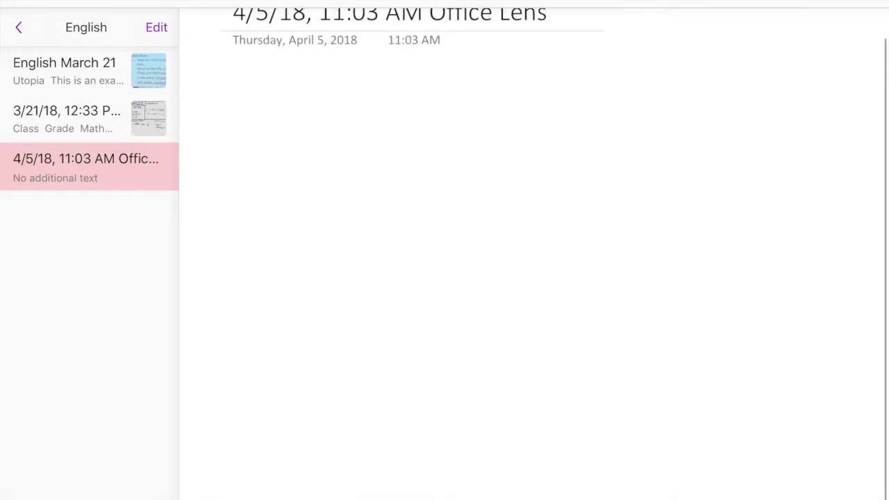
{"action": "left_click", "coordinate": [65, 69]}
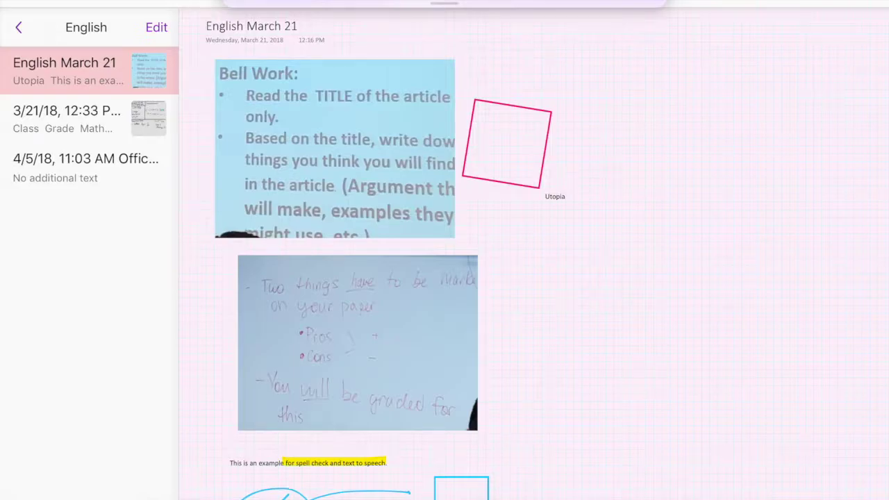
{"action": "scroll", "coordinate": [533, 278], "scroll_direction": "down", "scroll_amount": 5}
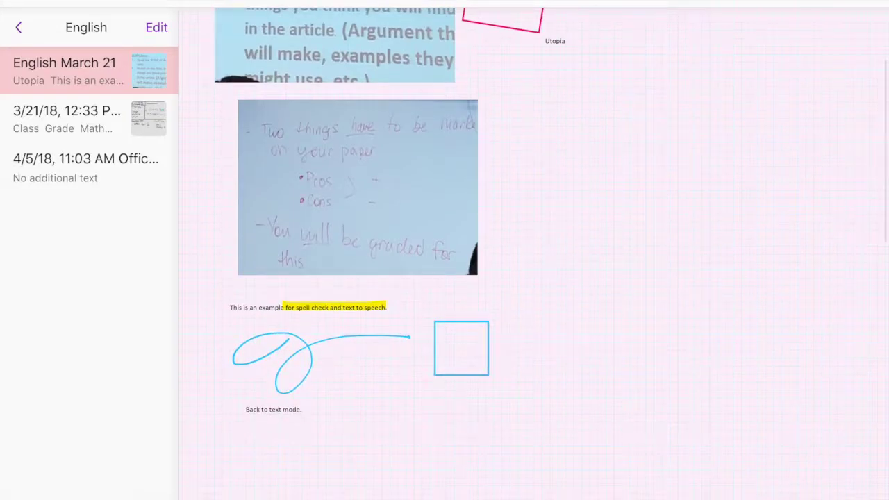
{"action": "scroll", "coordinate": [533, 278], "scroll_direction": "down", "scroll_amount": 5}
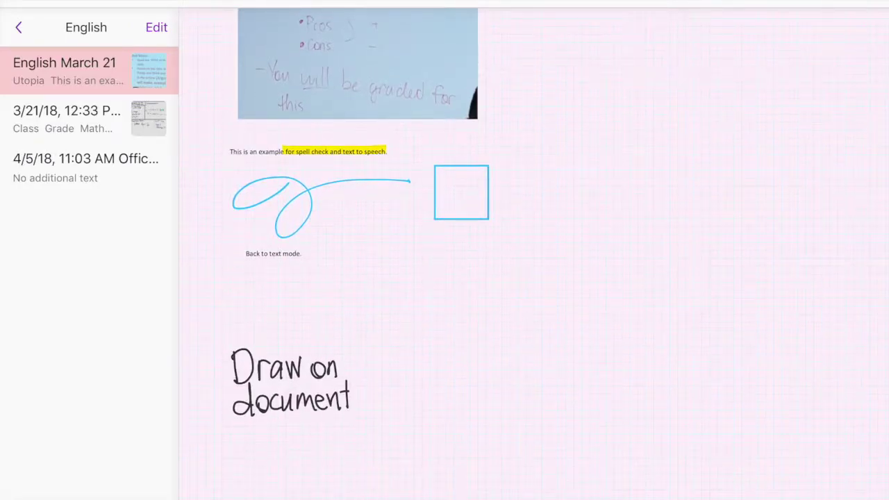
{"action": "left_click", "coordinate": [399, 339]}
{"action": "type", "text": "D"}
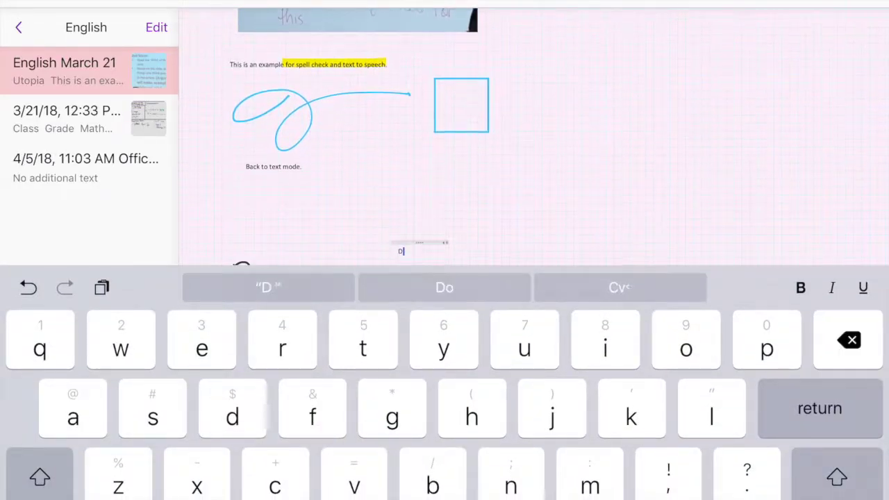